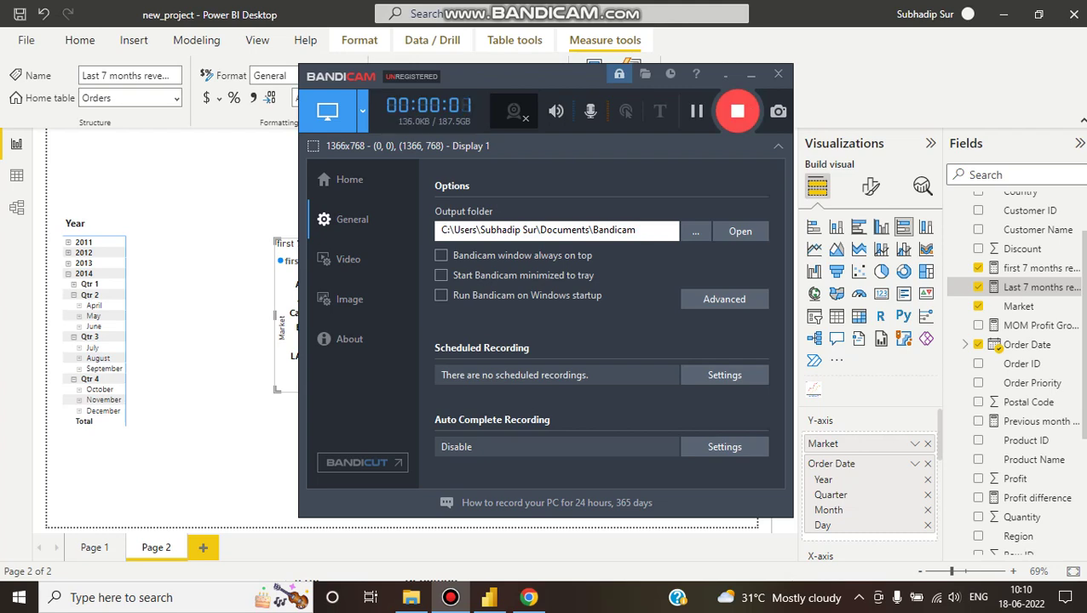
Step: Minimize the recorder window and widen the Fields pane until the full measure names fit
click(751, 75)
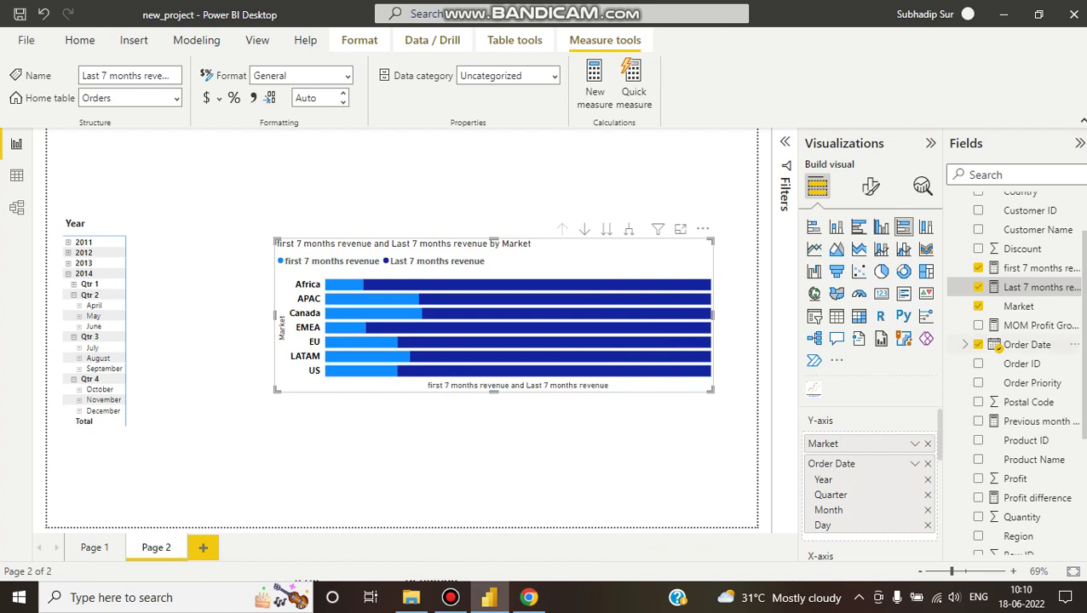
drag(942, 306, 862, 306)
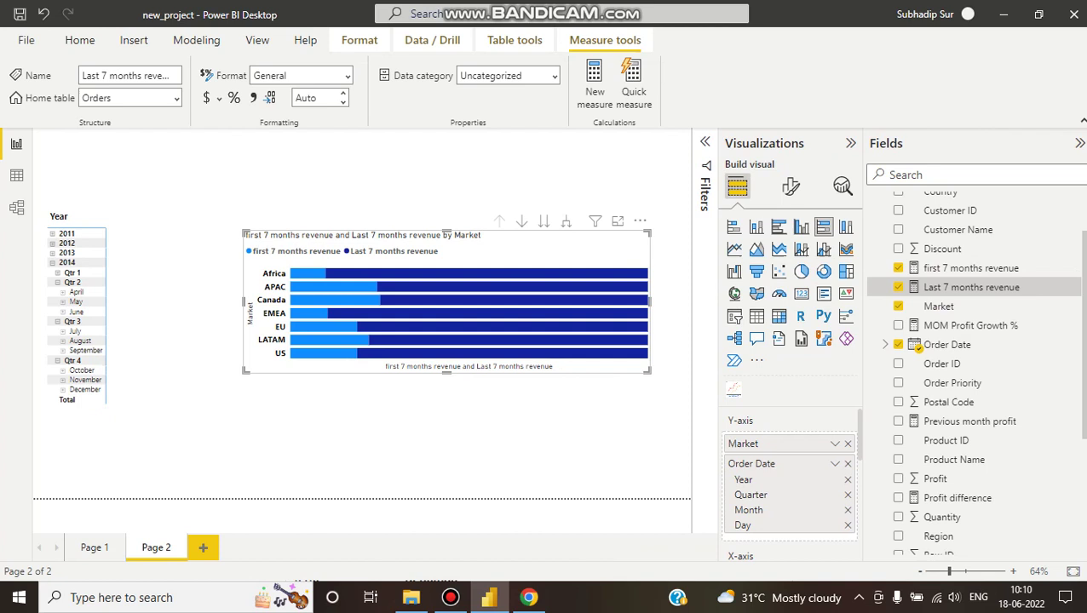
Step: Open the formula of the Last 7 months revenue measure briefly and close it again
click(972, 268)
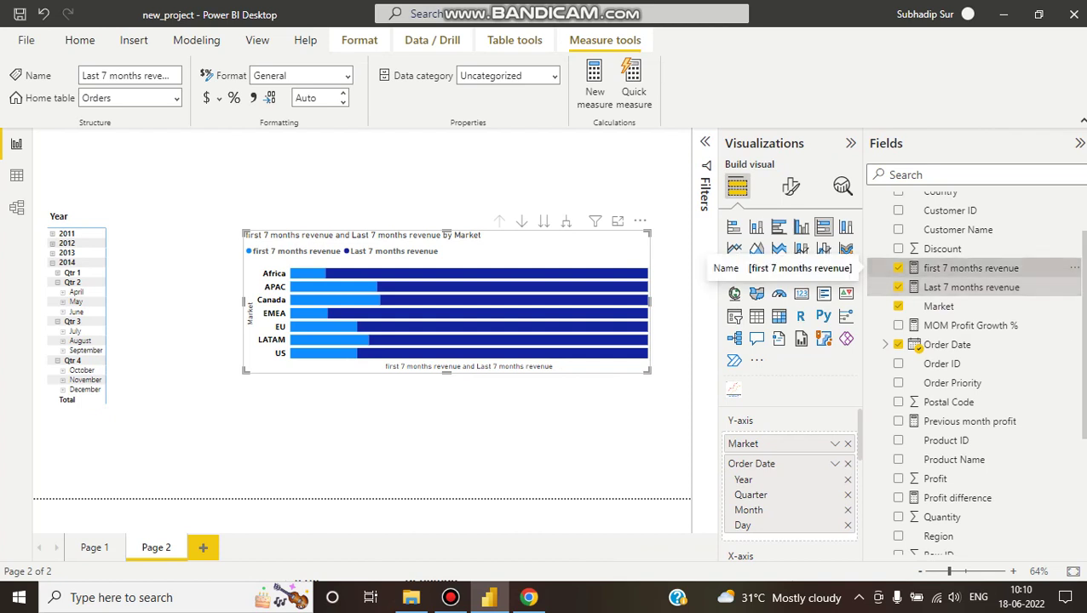
click(972, 287)
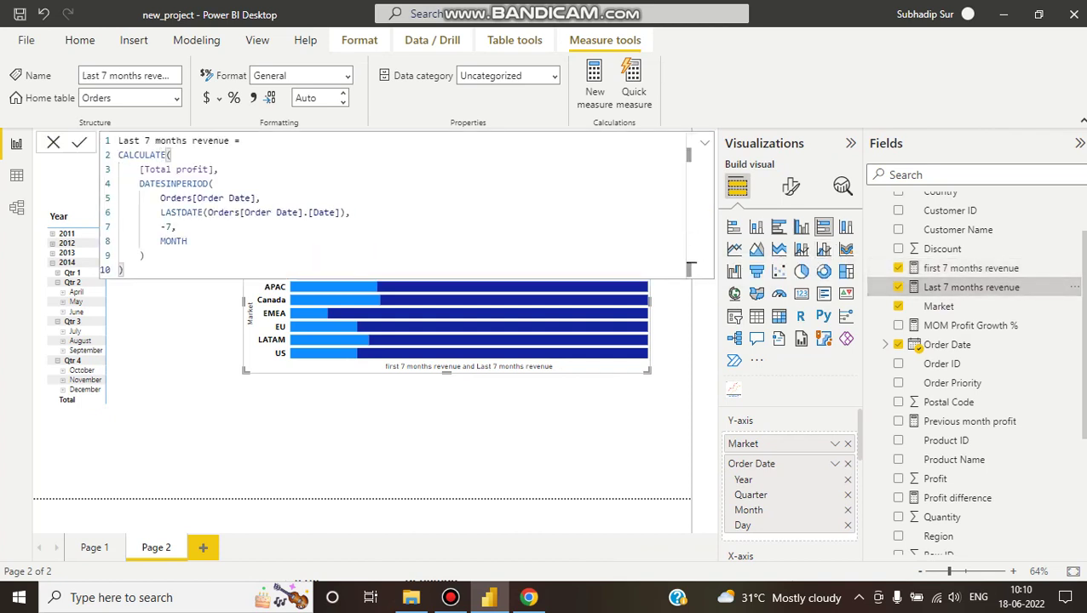
key(Escape)
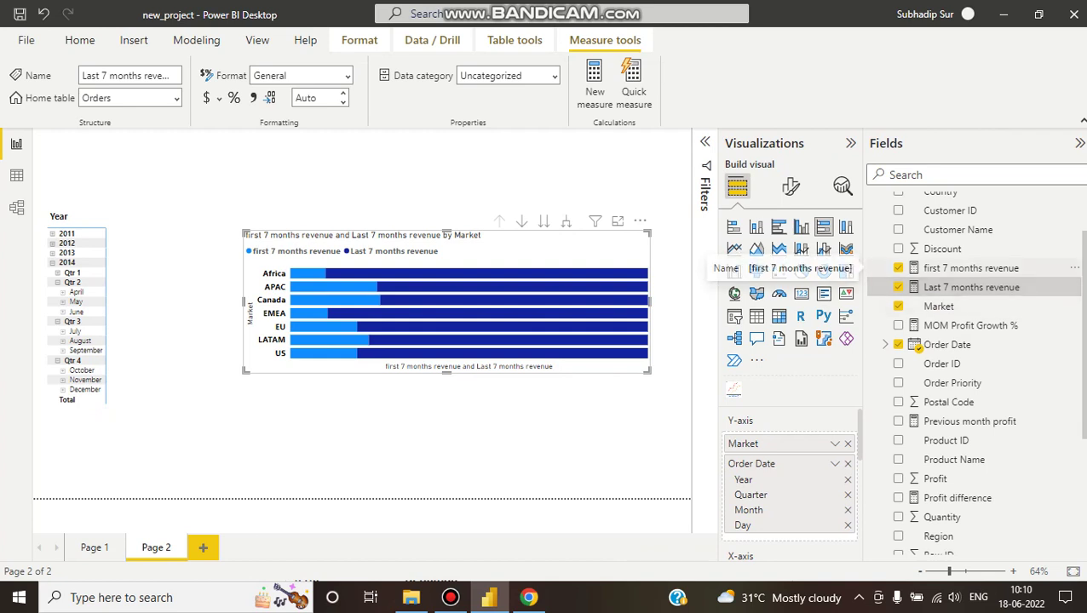
Step: Open the first 7 months revenue measure and examine its CALCULATE function and Total profit expression
click(971, 267)
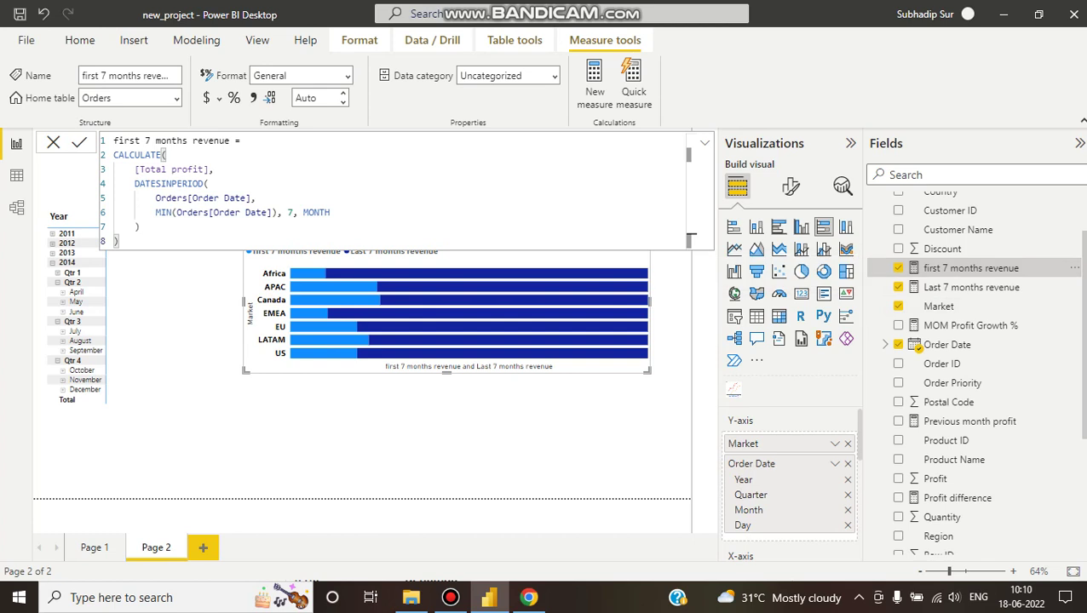
double_click(137, 155)
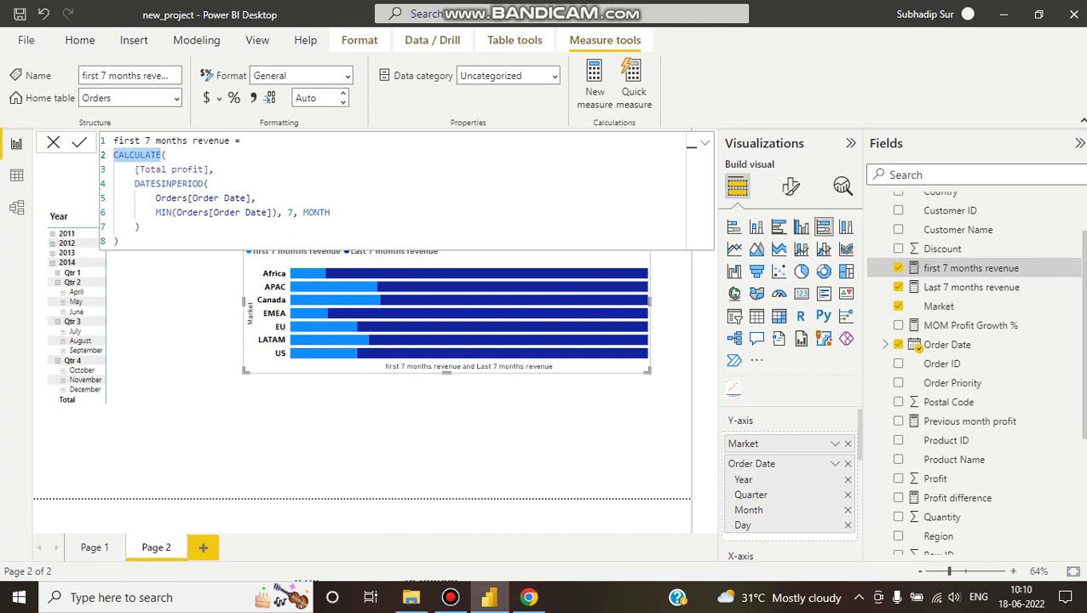
double_click(153, 169)
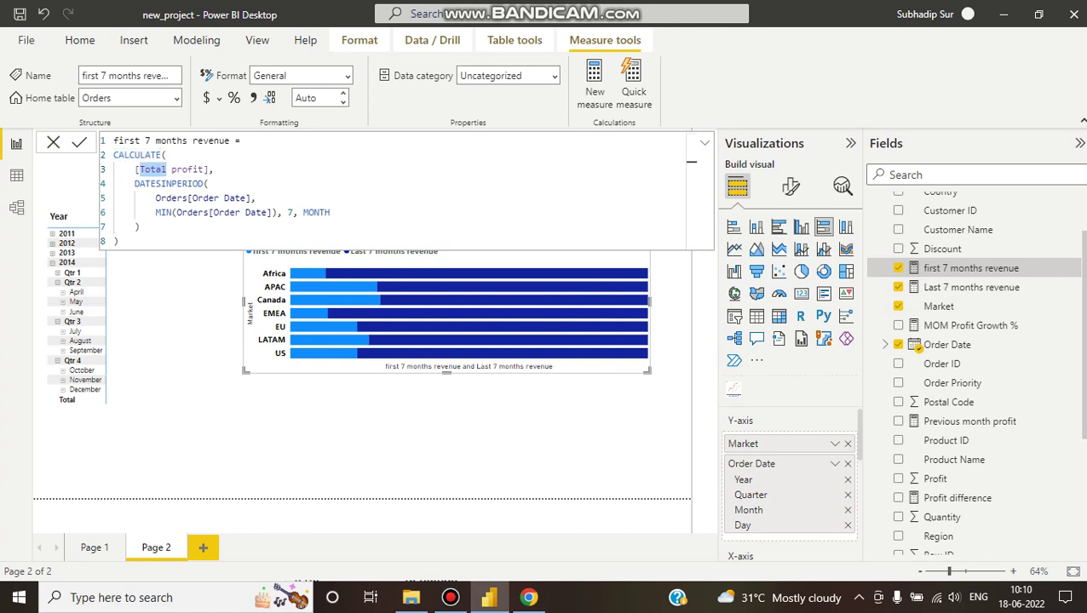
click(213, 169)
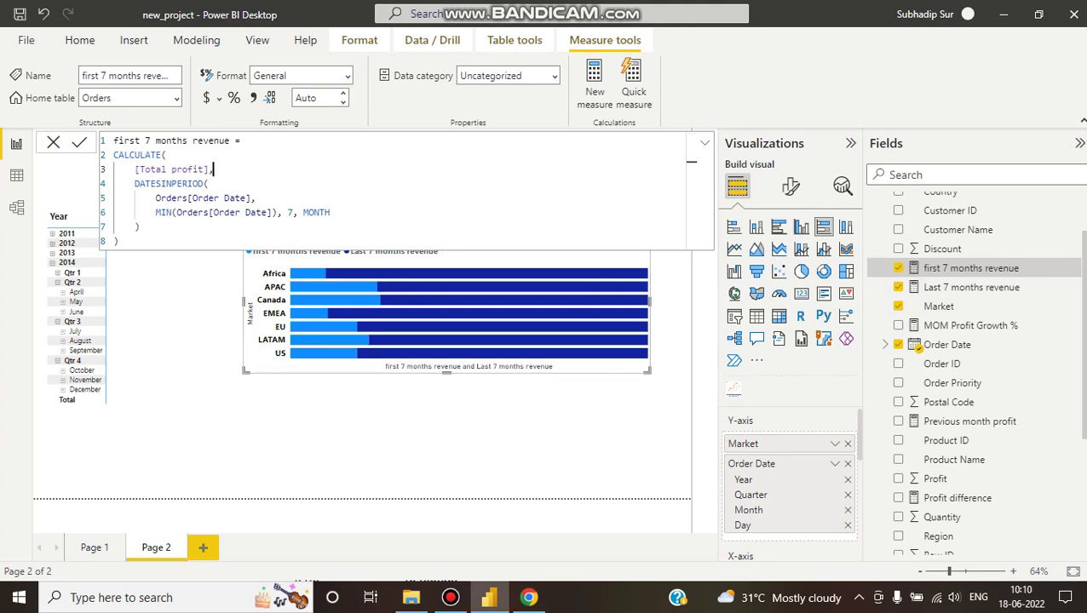
Step: Switch to Chrome and read the description of the DATESINPERIOD function in the Microsoft documentation
click(529, 597)
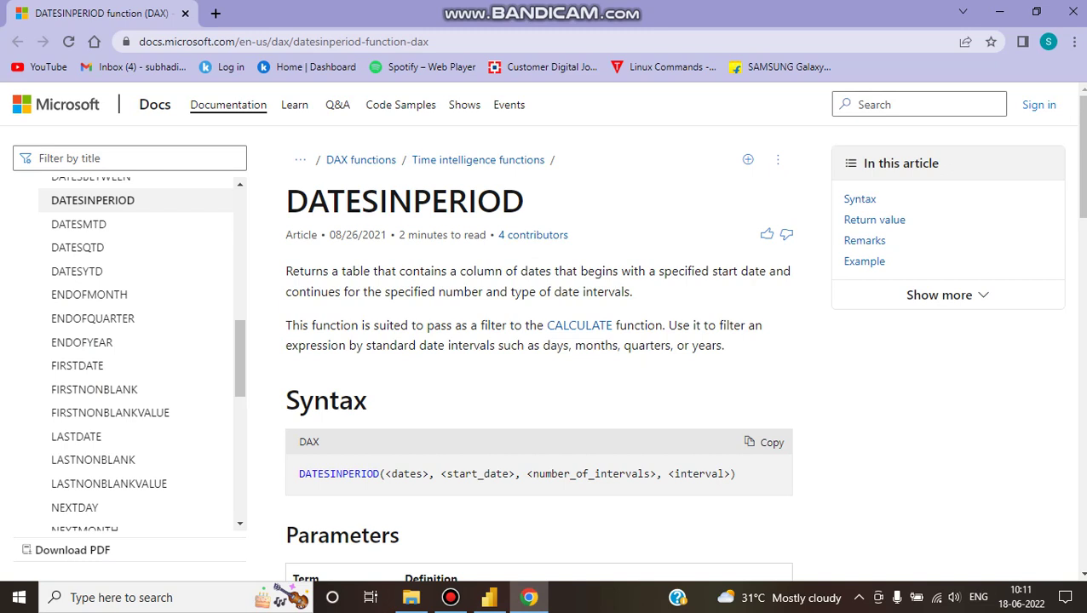
drag(464, 291, 530, 292)
double_click(606, 291)
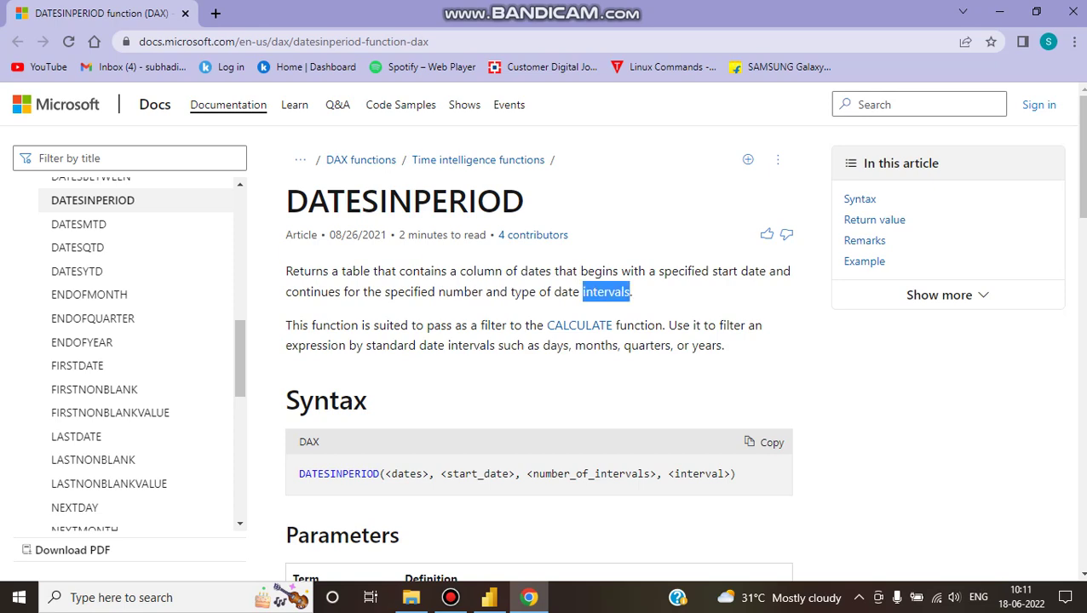
click(450, 597)
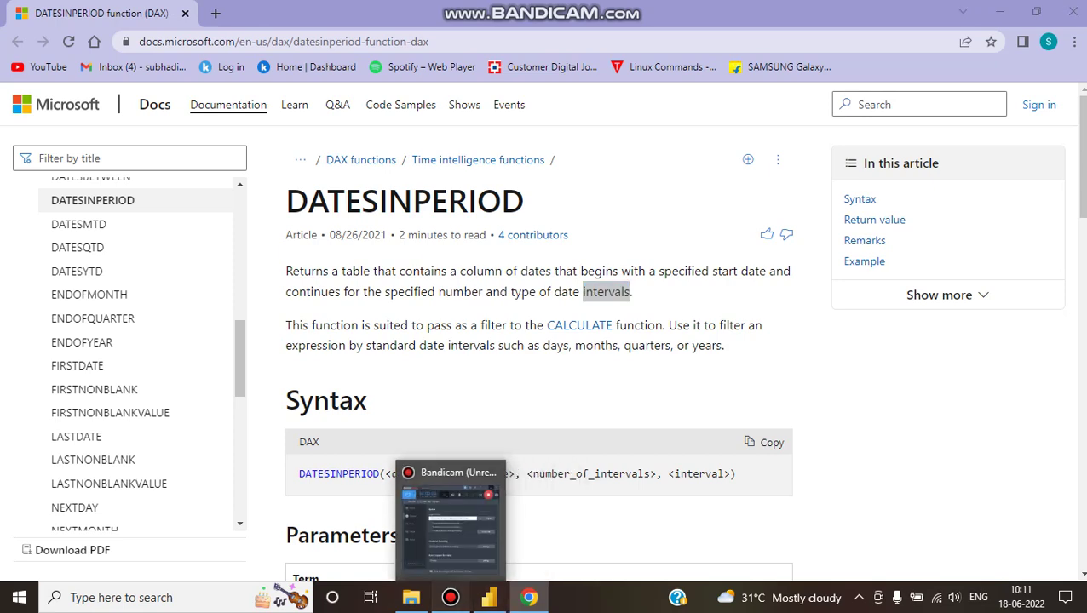
Step: Switch back to Power BI Desktop and examine the Orders[Order Date] and MIN arguments of DATESINPERIOD in the first 7 months revenue formula
click(489, 597)
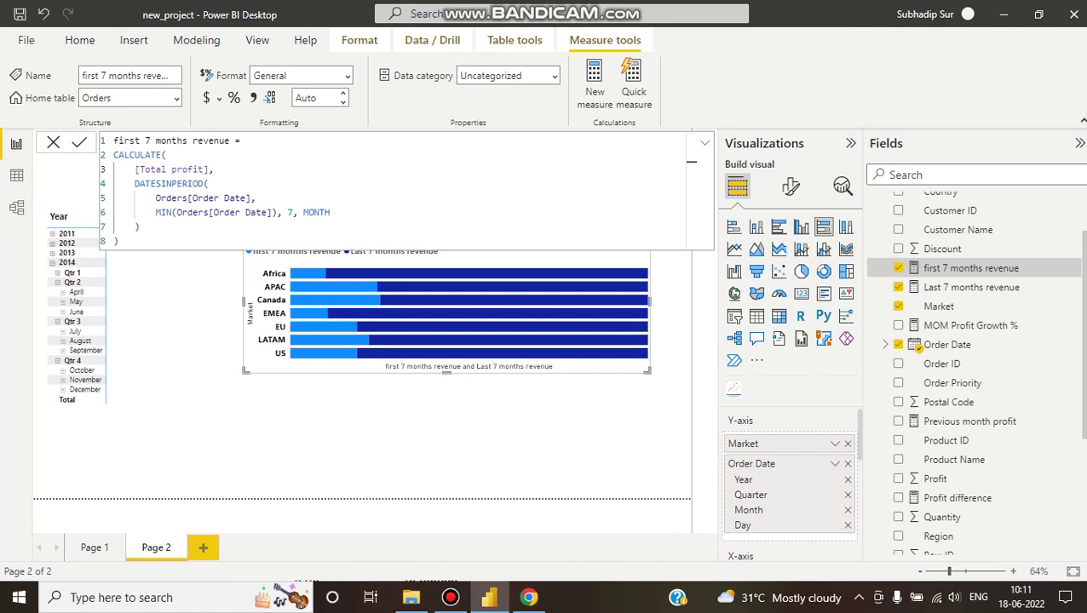
double_click(171, 198)
drag(191, 197, 245, 198)
click(246, 198)
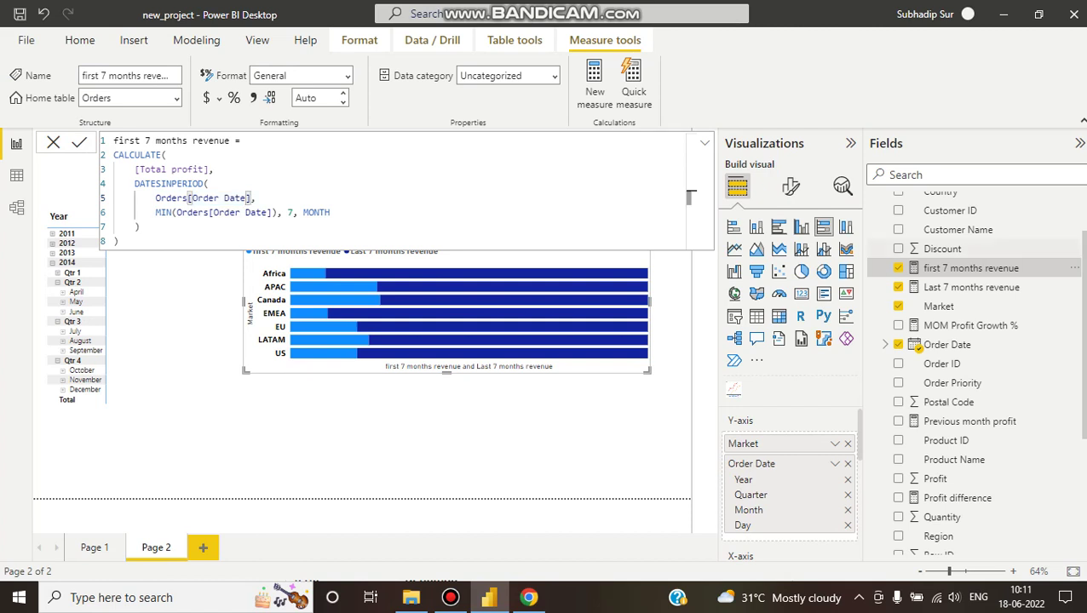
scroll(972, 263, up, 1)
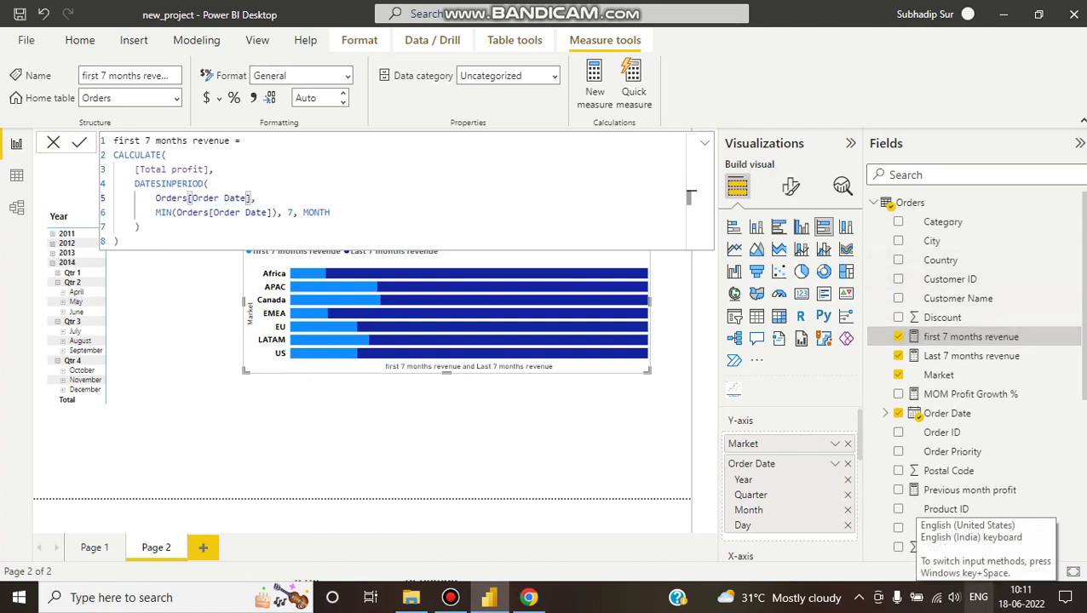
scroll(980, 395, down, 4)
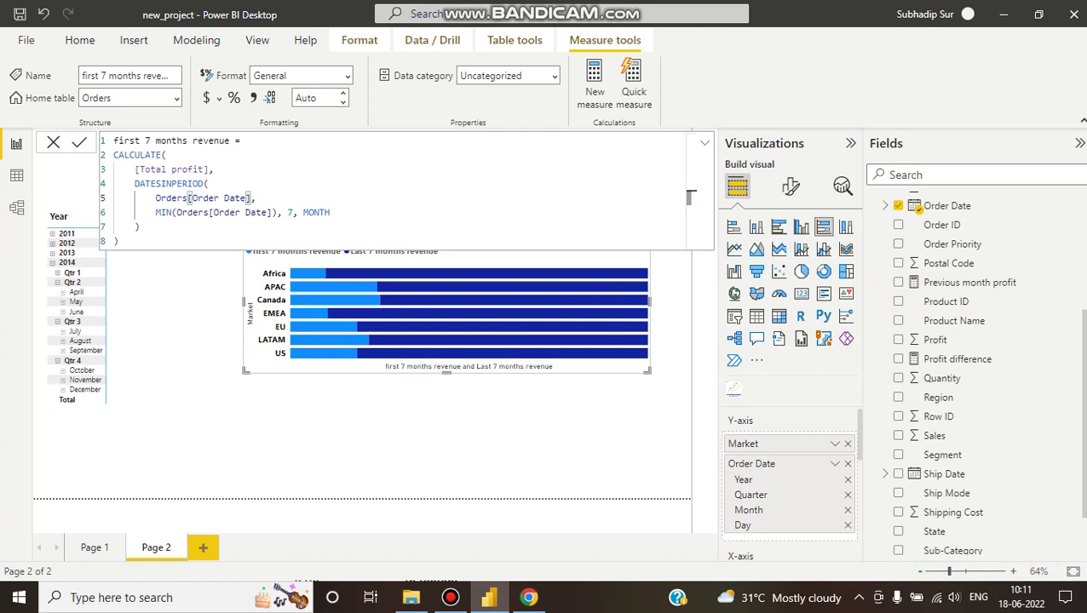
double_click(163, 212)
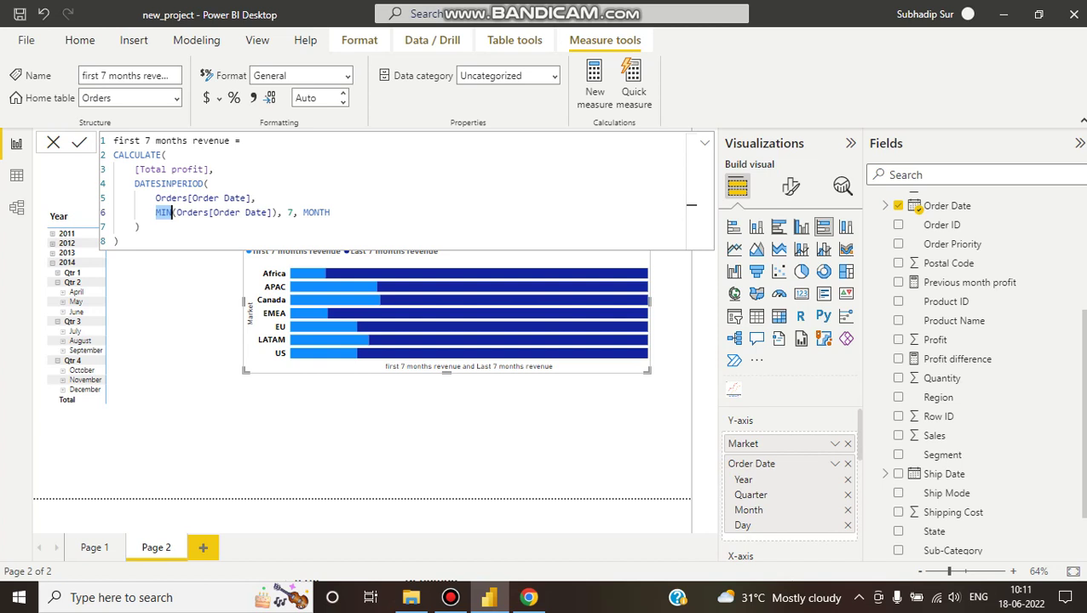
Step: Expand 2011 in the Year matrix and show the months of its Qtr 1, Qtr 2 and Qtr 3
click(141, 326)
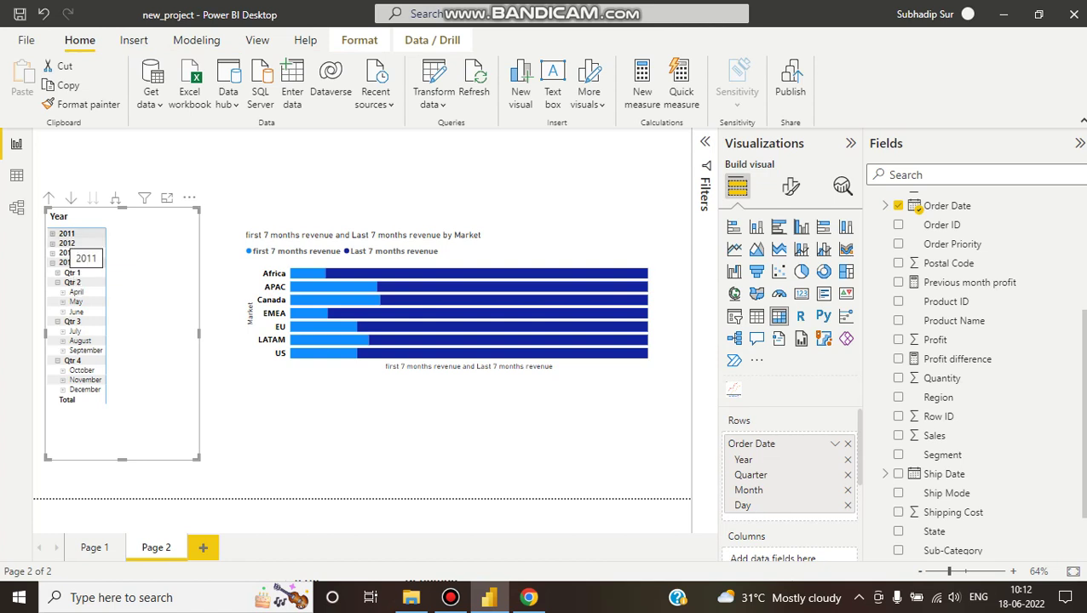
click(52, 234)
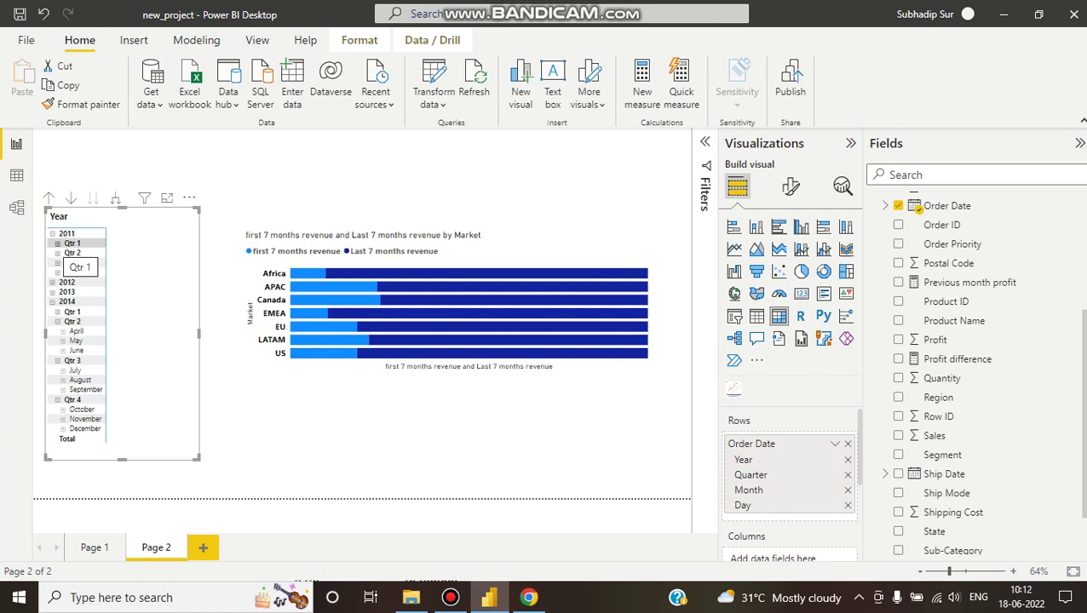
click(57, 244)
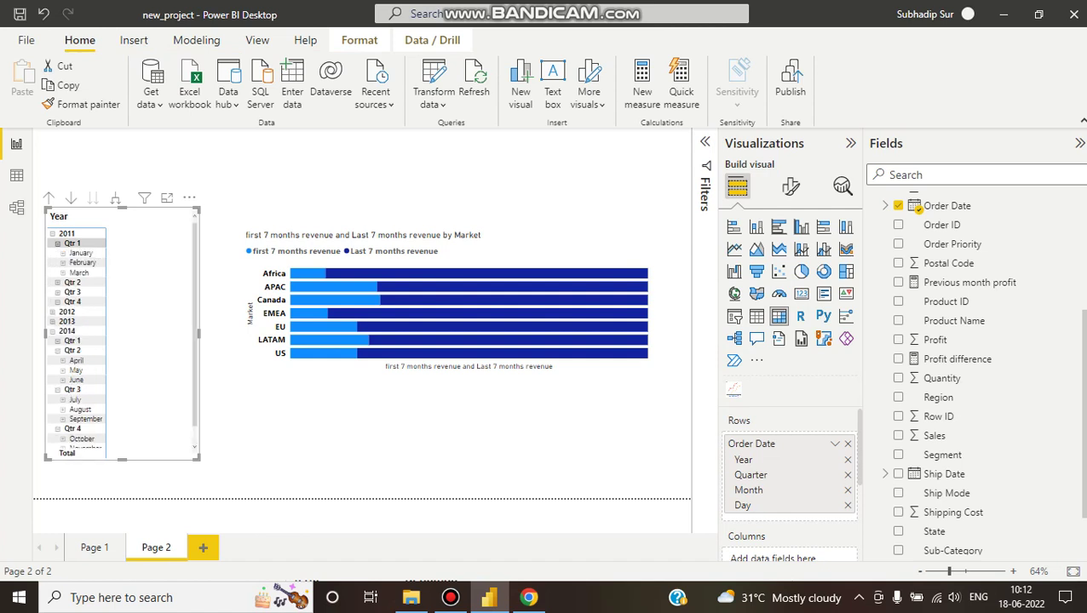
click(57, 282)
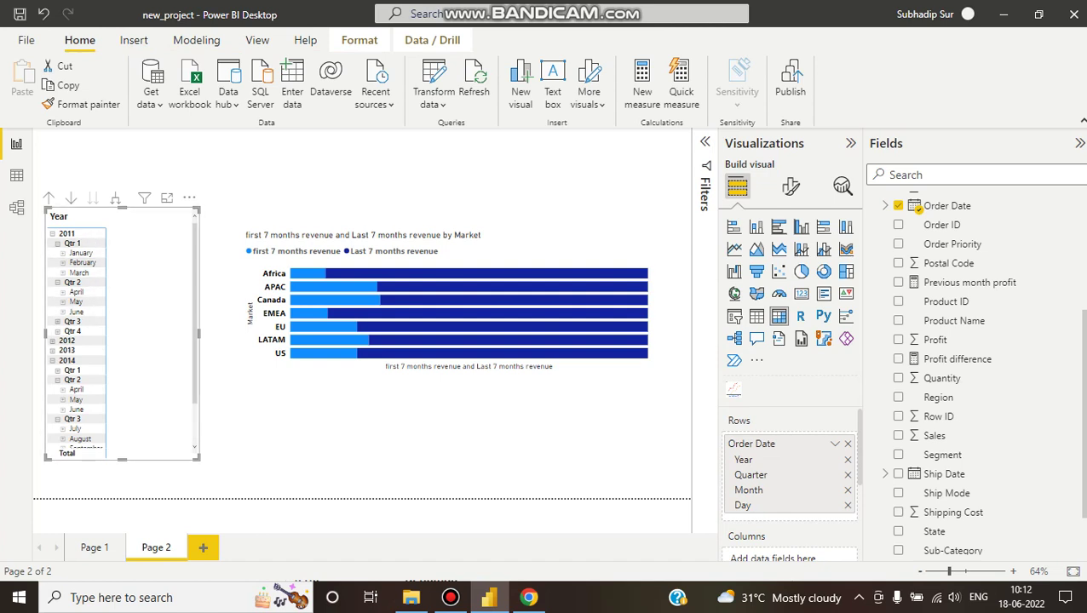
click(57, 321)
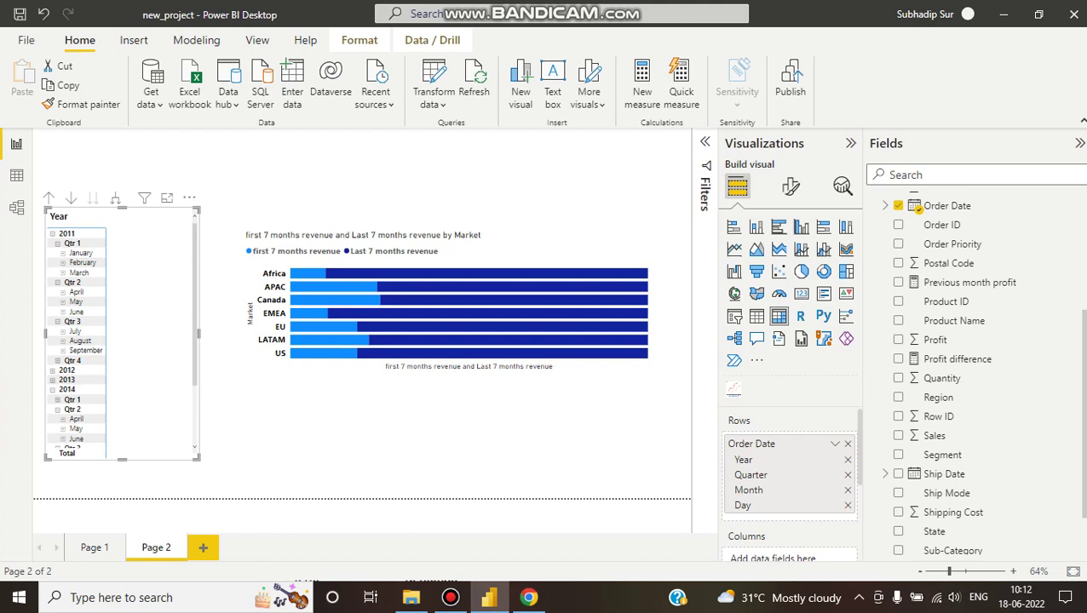
Step: Reopen the first 7 months revenue measure, examine its start date, interval count and MONTH arguments, and close the formula
scroll(980, 383, up, 4)
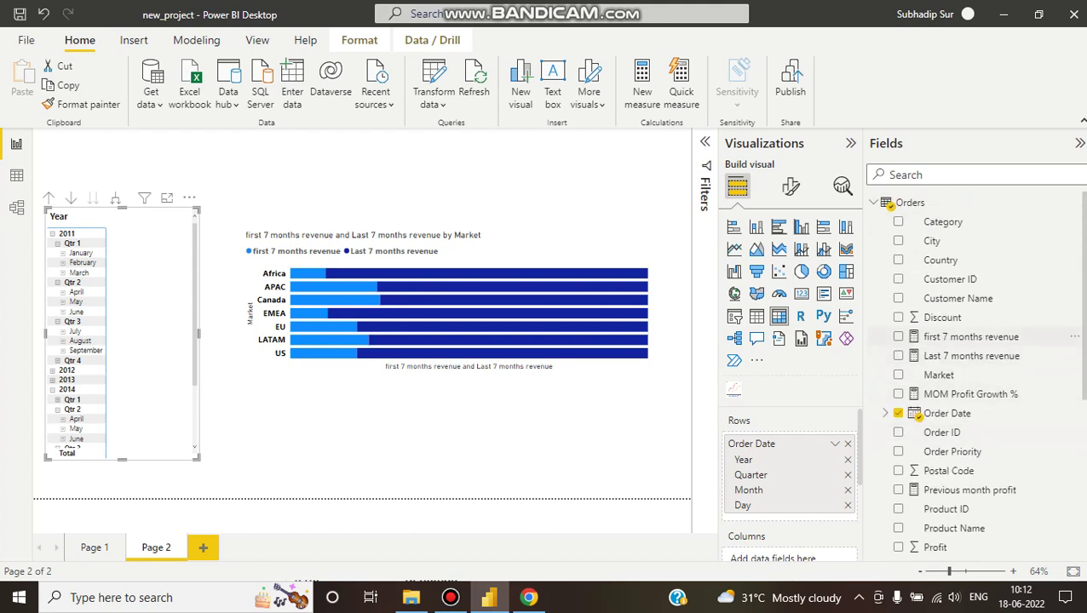
click(971, 337)
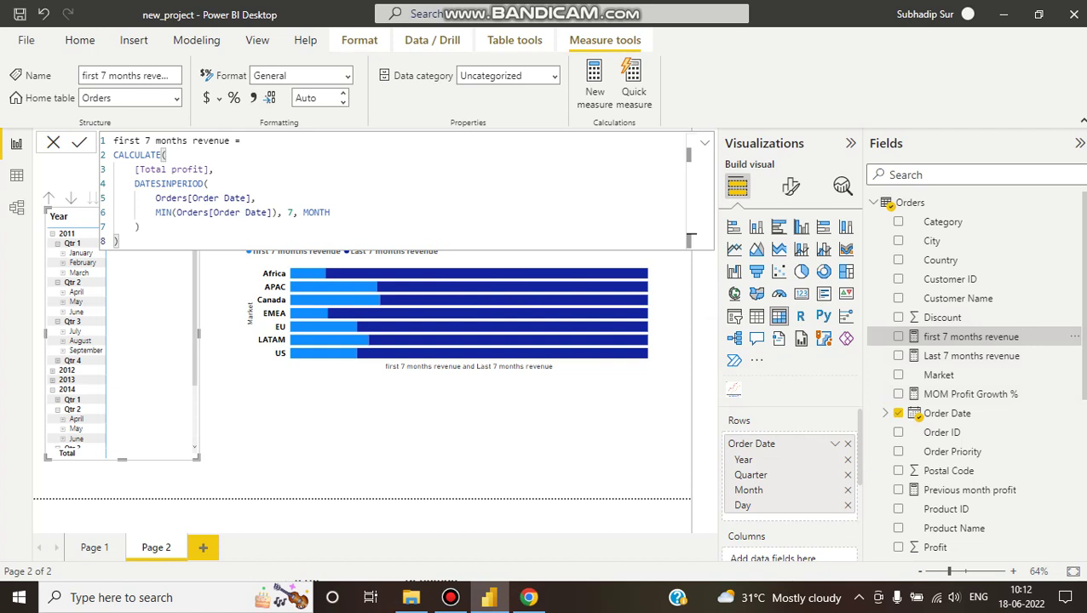
drag(179, 212, 278, 212)
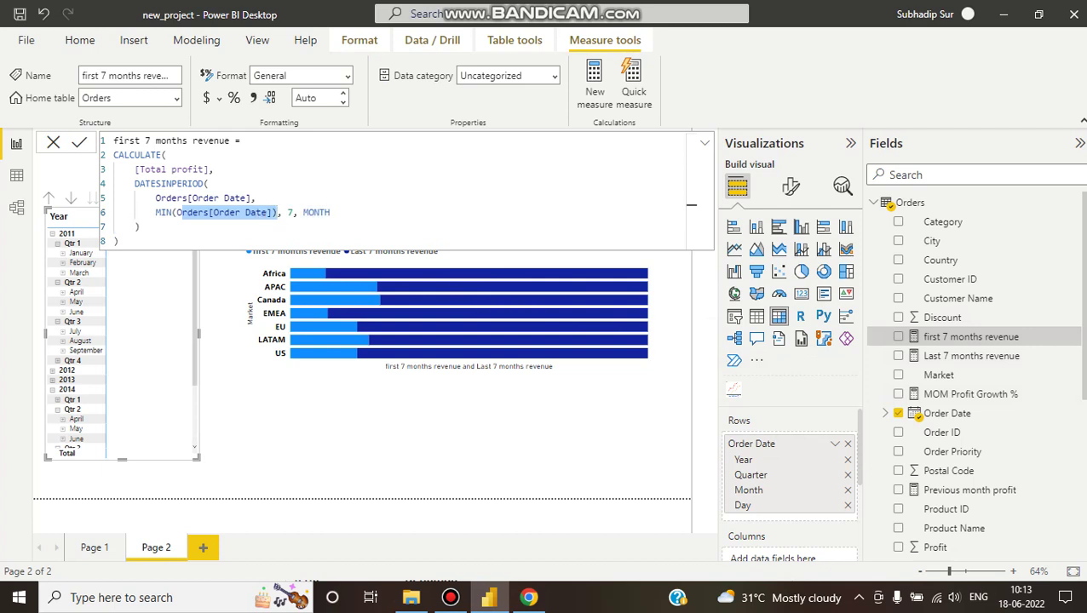
double_click(289, 212)
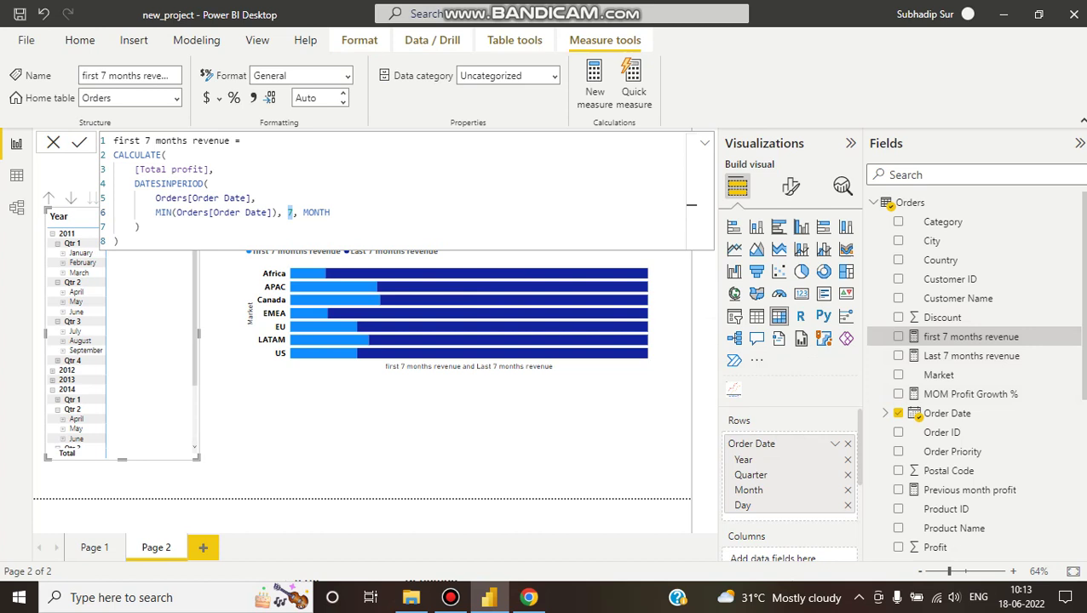
double_click(329, 212)
click(690, 241)
key(Escape)
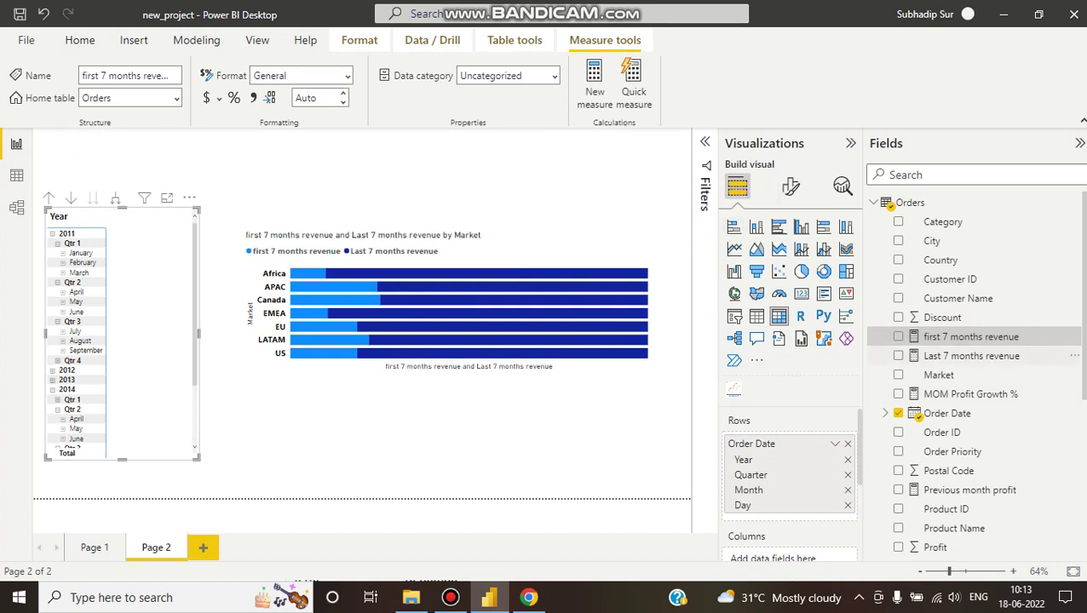
Step: Open the Last 7 months revenue measure and examine its DATESINPERIOD arguments: Order Date column, LASTDATE end date and negative month interval
click(970, 355)
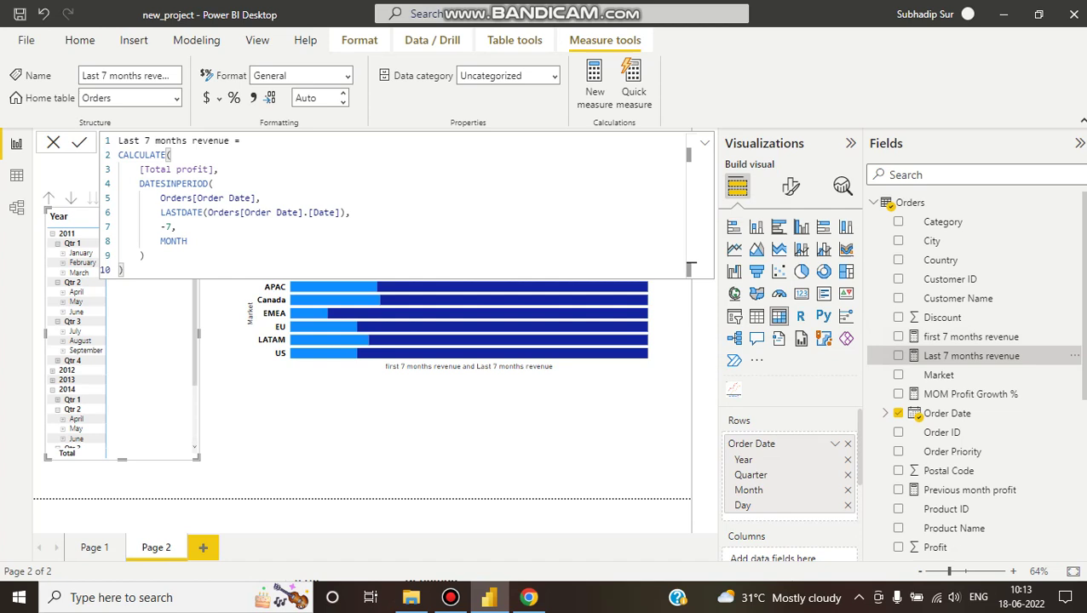
click(144, 155)
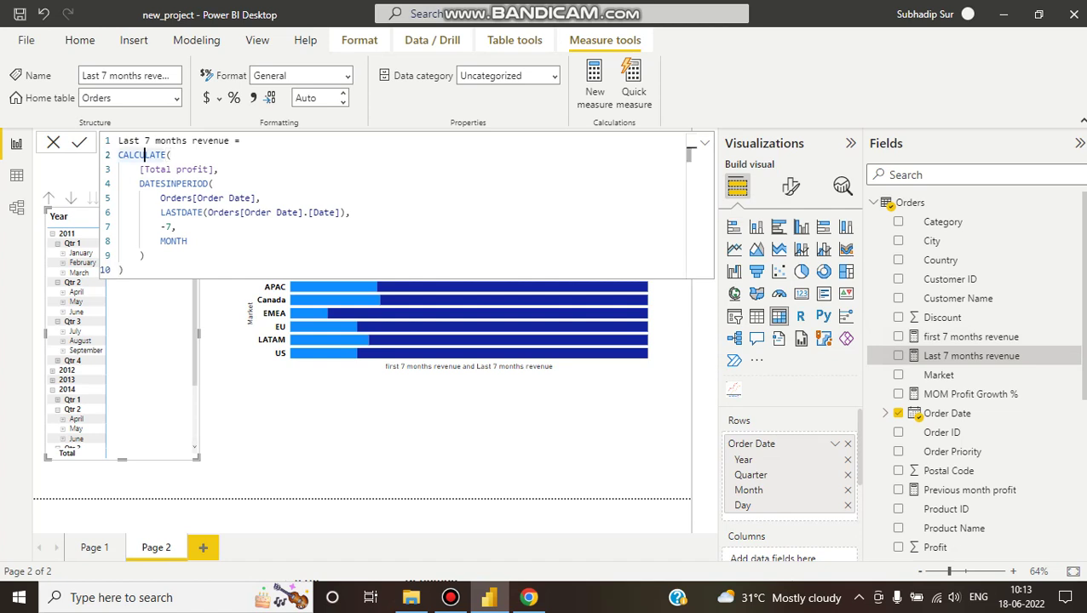
click(176, 168)
double_click(174, 183)
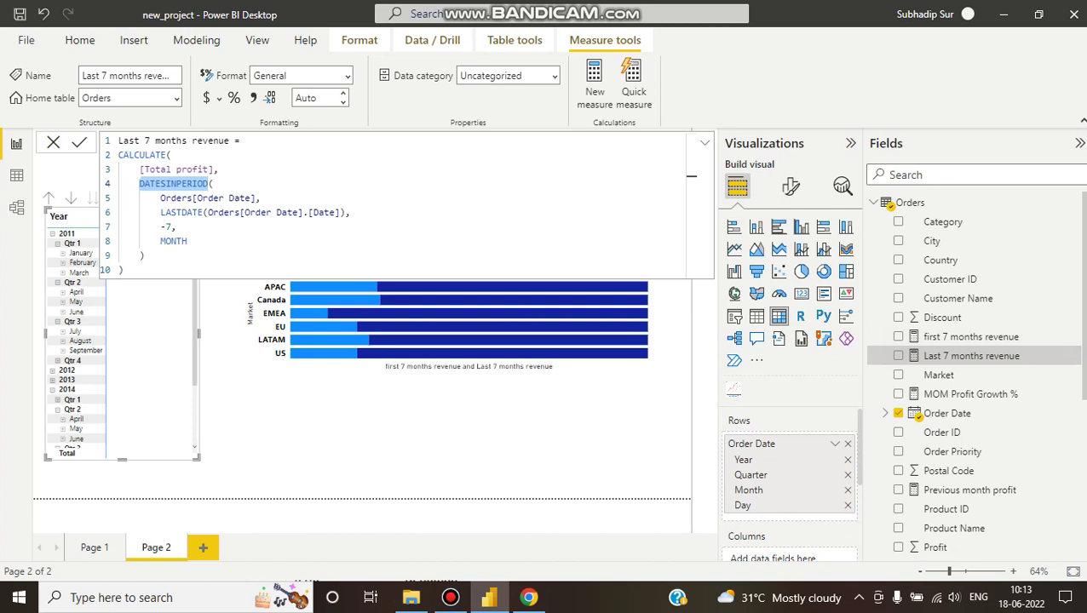
drag(160, 198, 261, 198)
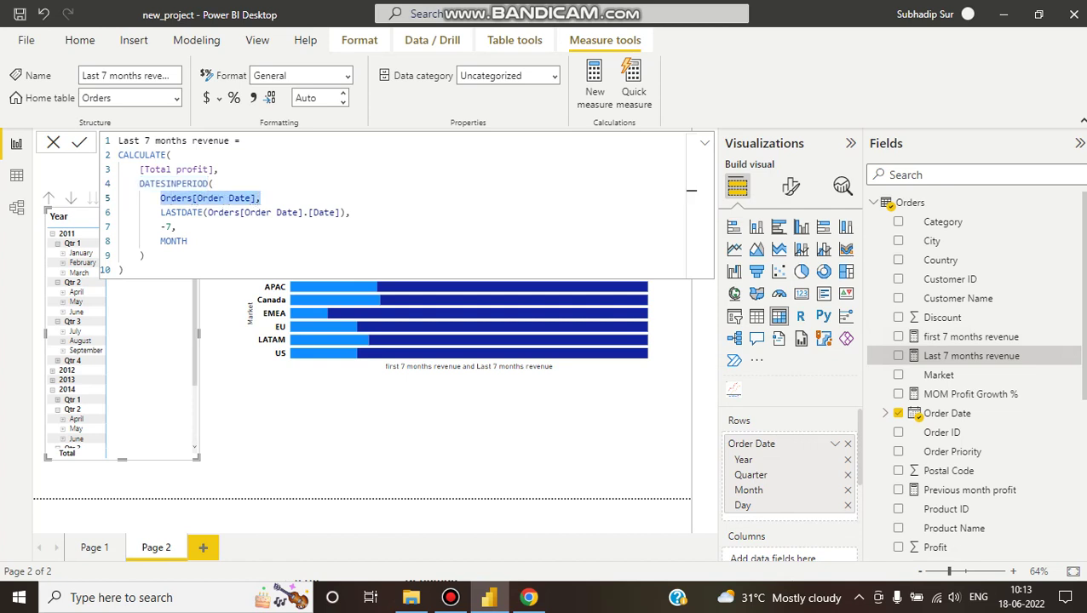
double_click(181, 212)
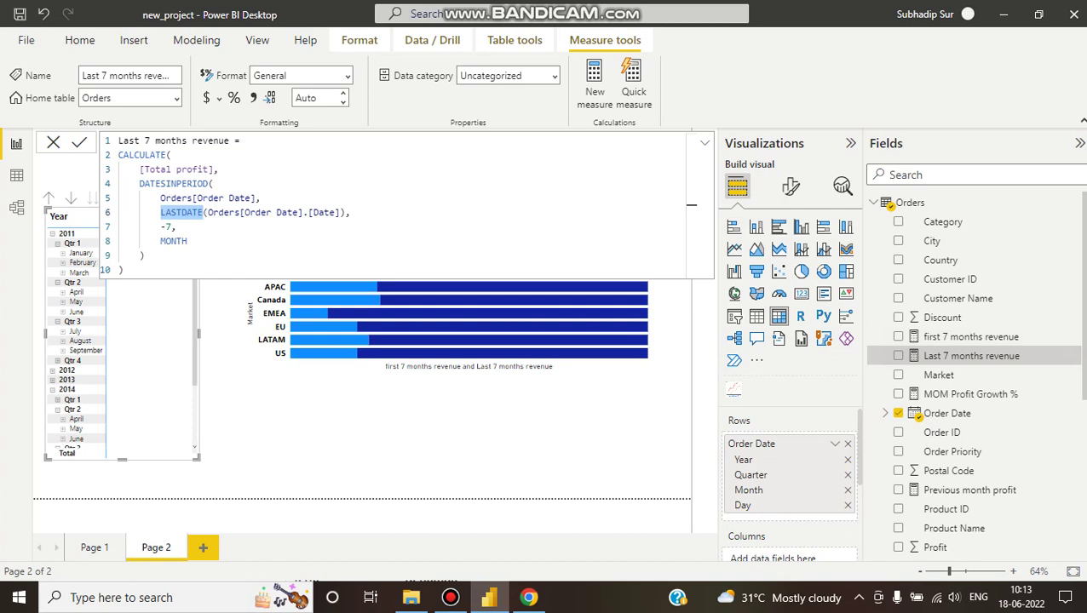
click(186, 212)
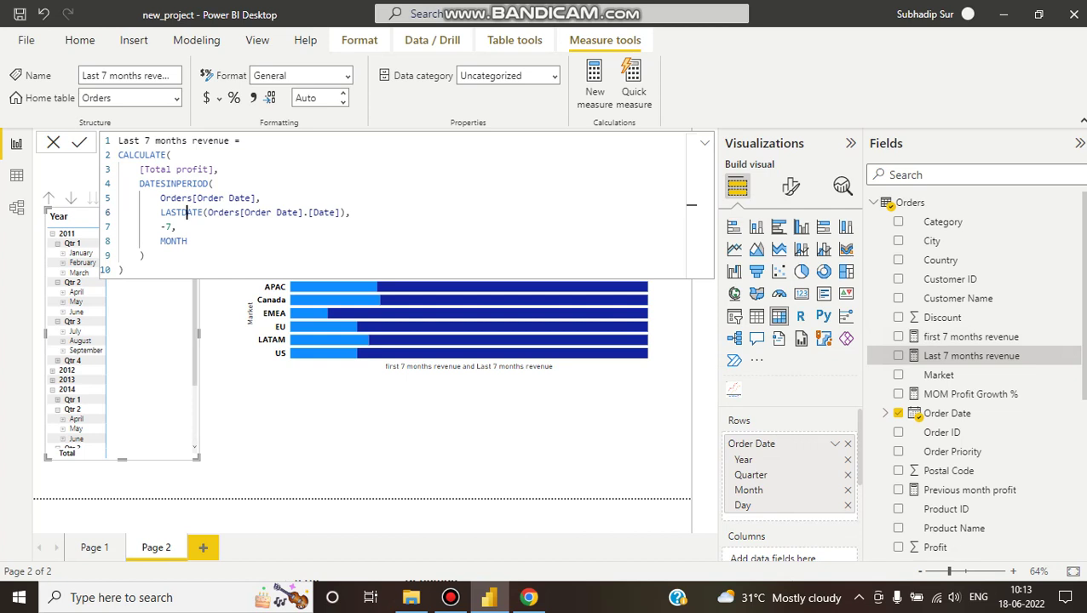
click(170, 227)
Step: Collapse the 2014 branch in the Year matrix
scroll(119, 364, down, 2)
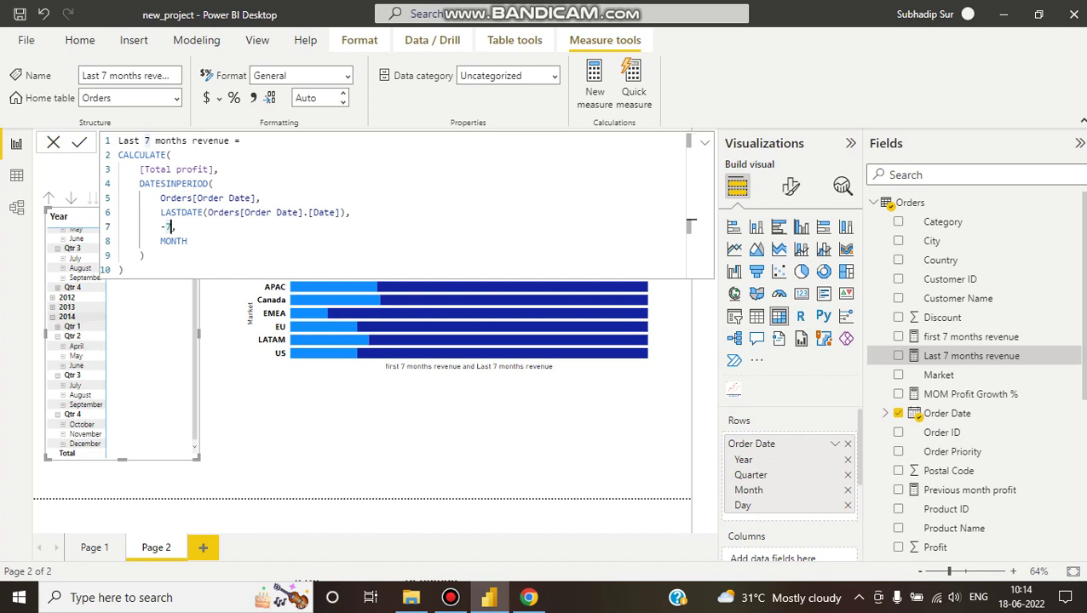
click(52, 317)
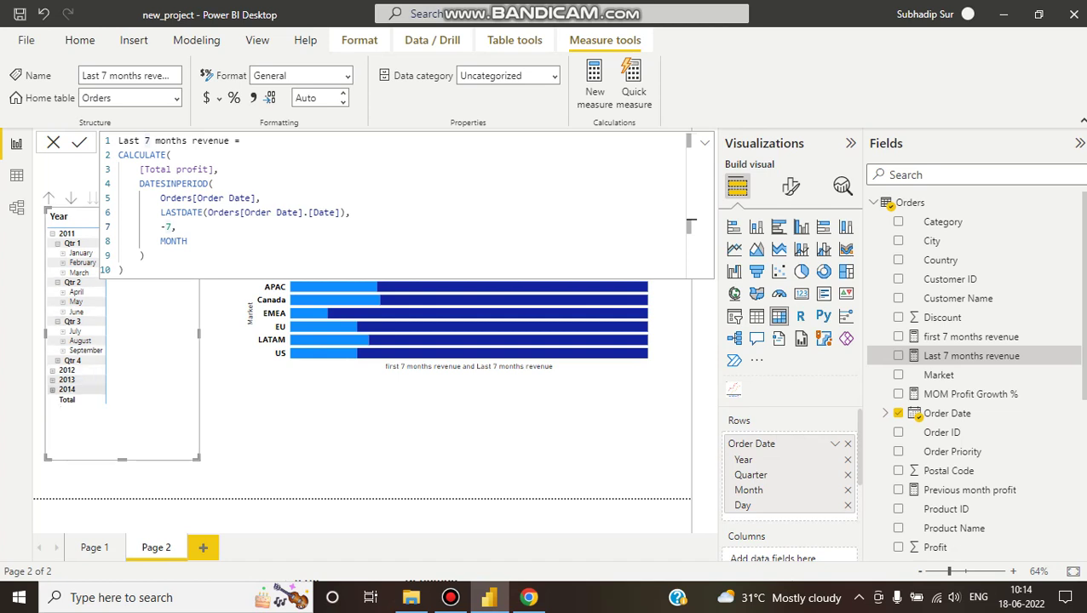
Step: Expand 2014 in the Year matrix, select and deselect June under Qtr 2, and close the Last 7 months revenue formula
click(52, 389)
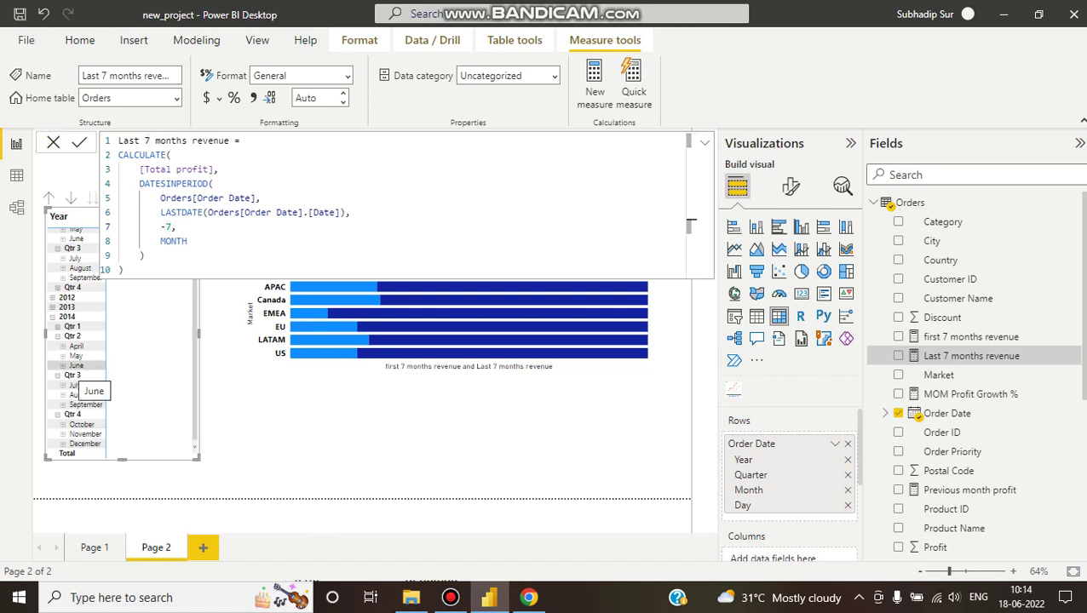
click(76, 365)
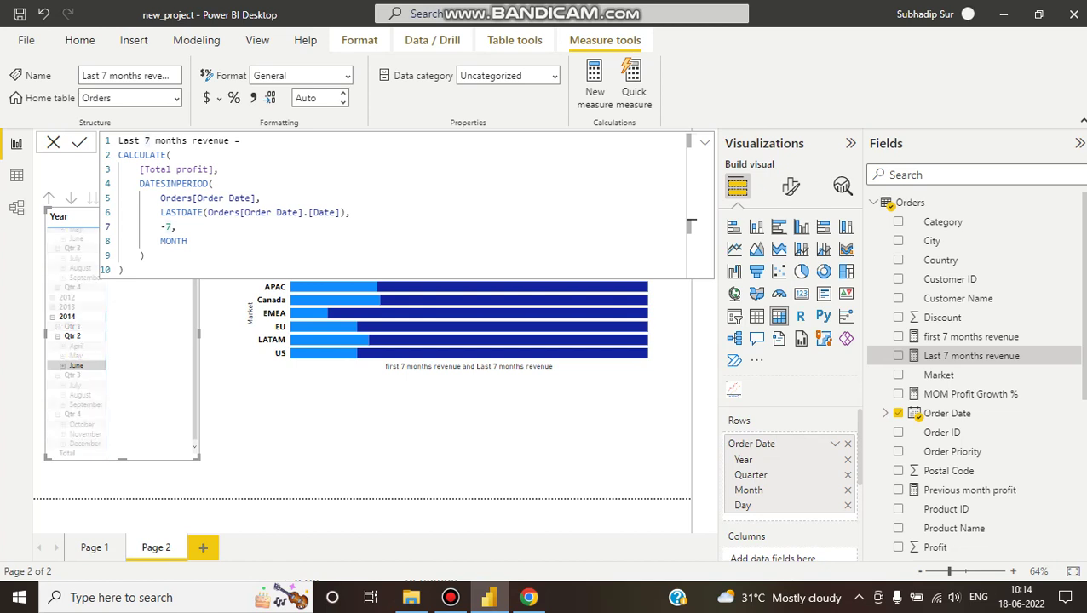
click(76, 365)
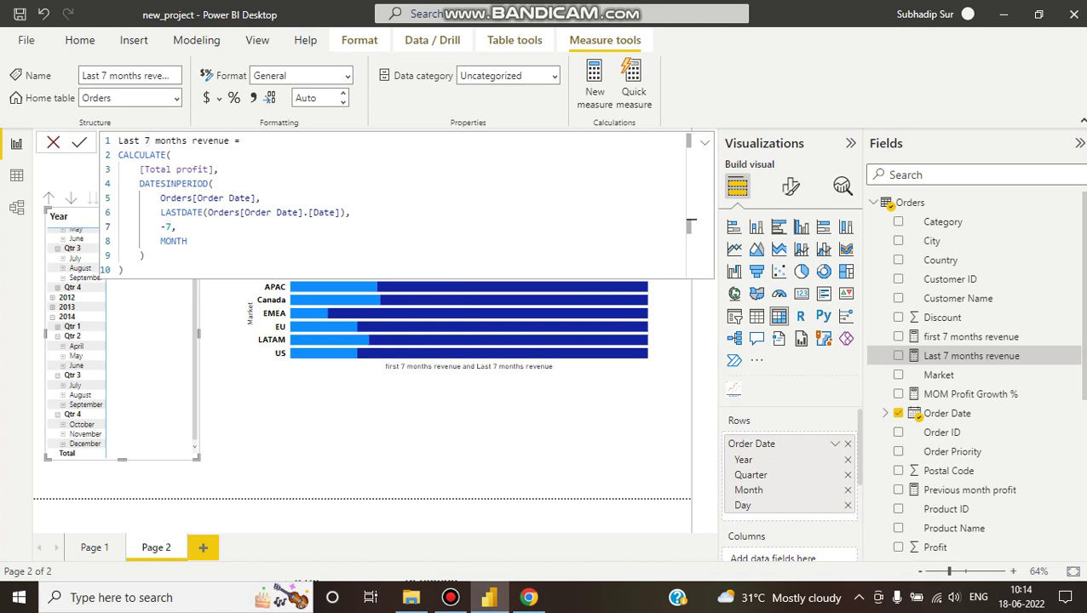
key(Return)
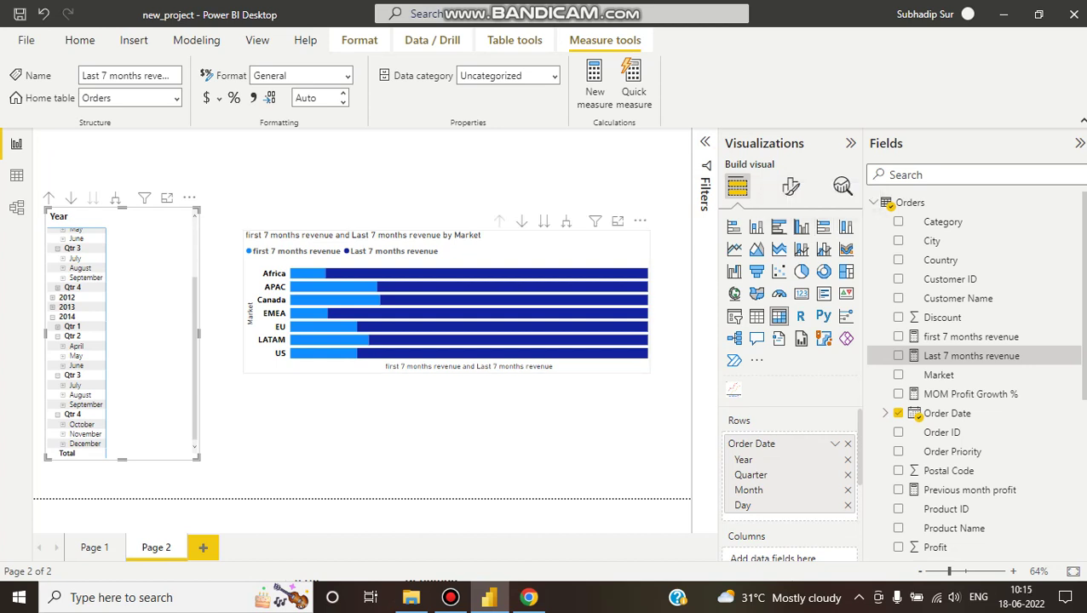
Step: Select the revenue by Market bar chart and look through its general formatting options, including the Effects settings for background, border and shadow
mouse_move(320, 273)
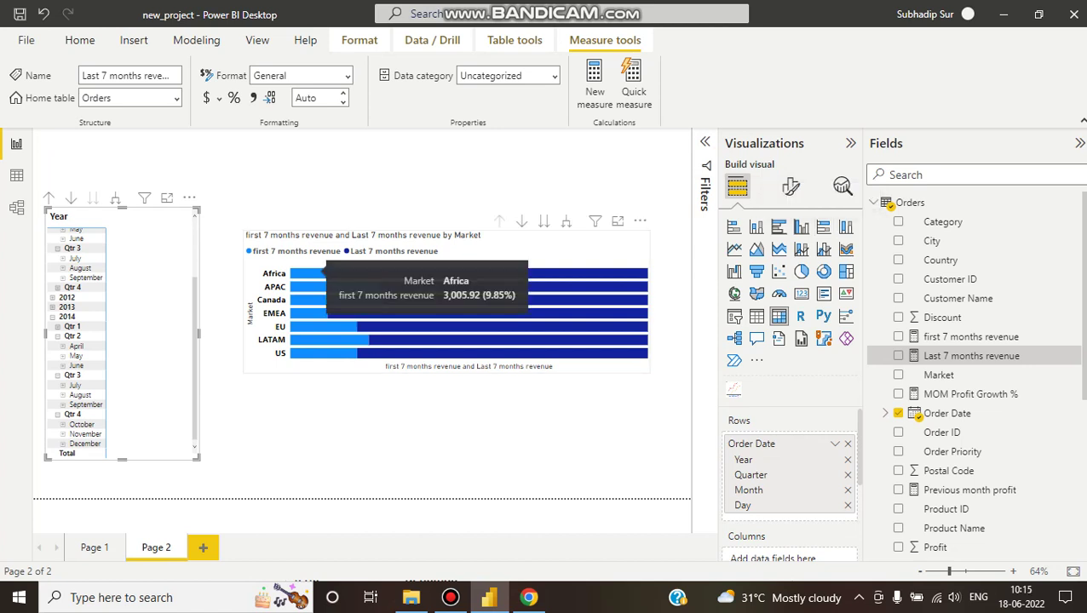
mouse_move(595, 221)
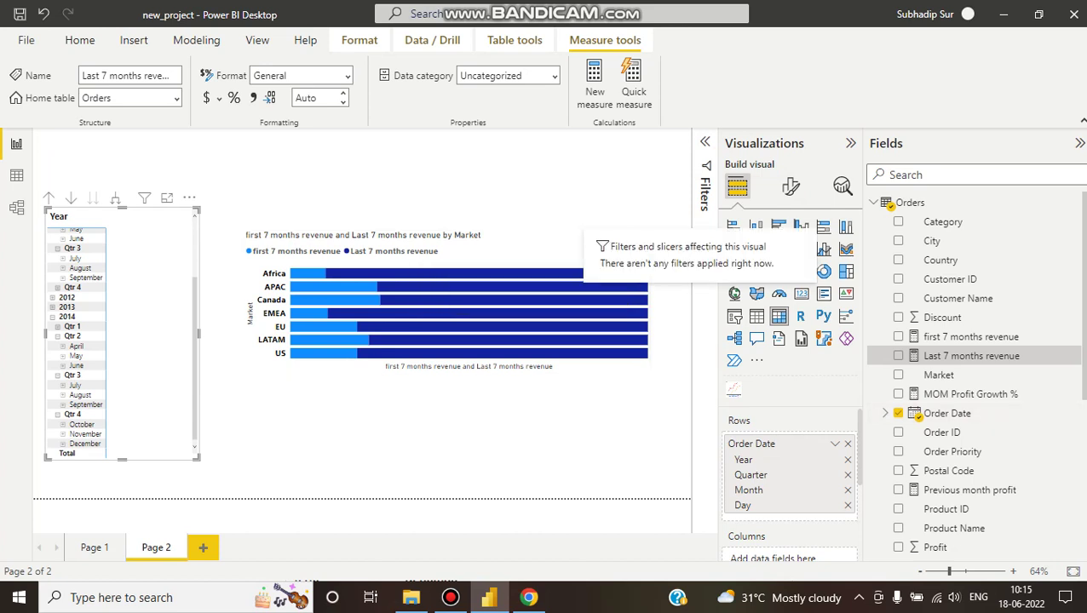
click(545, 247)
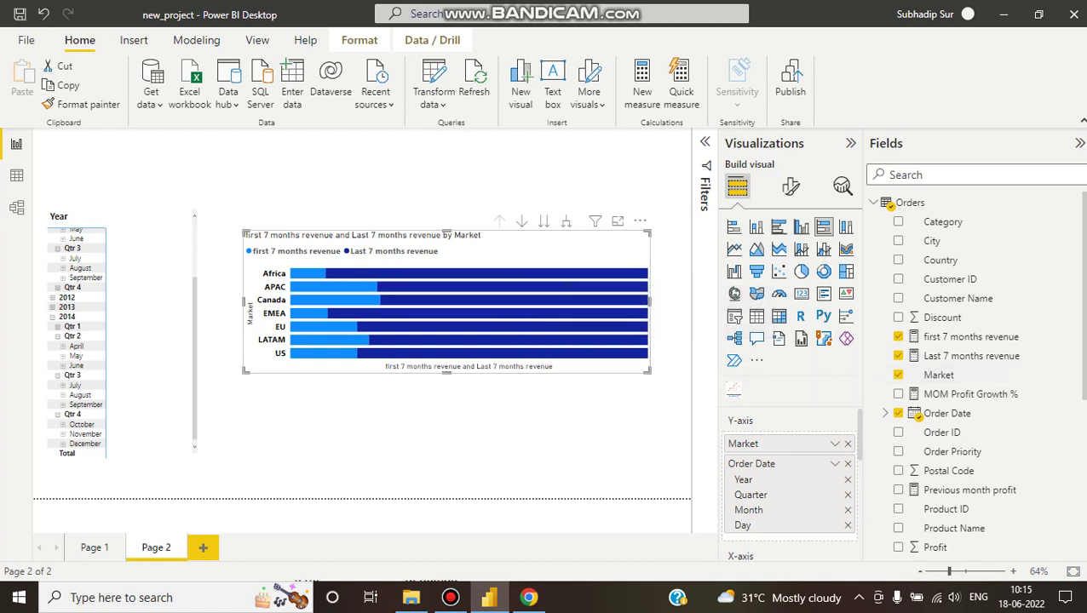
click(791, 185)
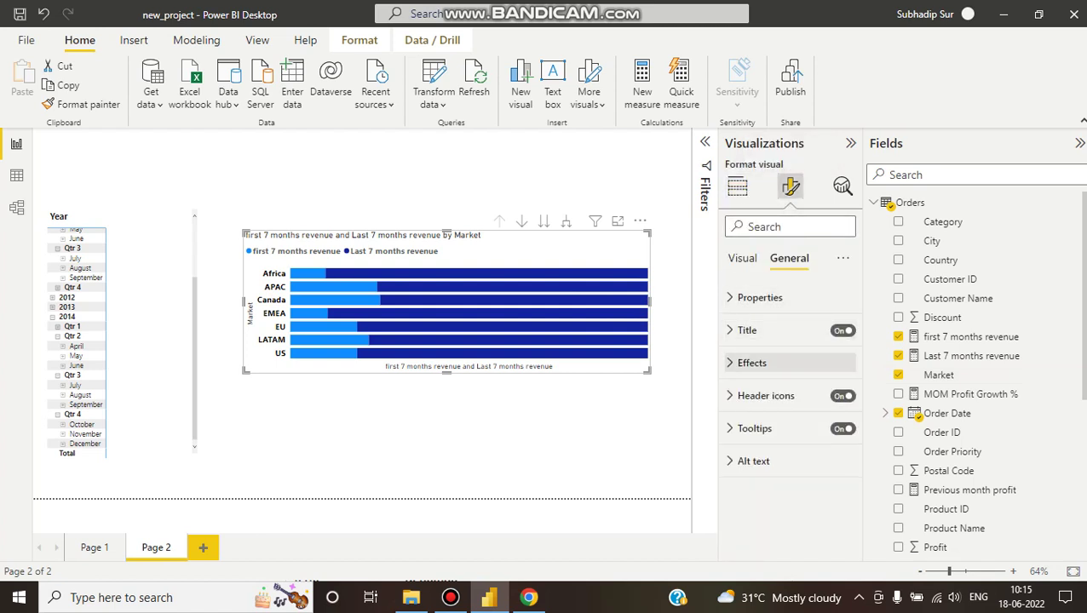
click(752, 363)
scroll(789, 426, down, 3)
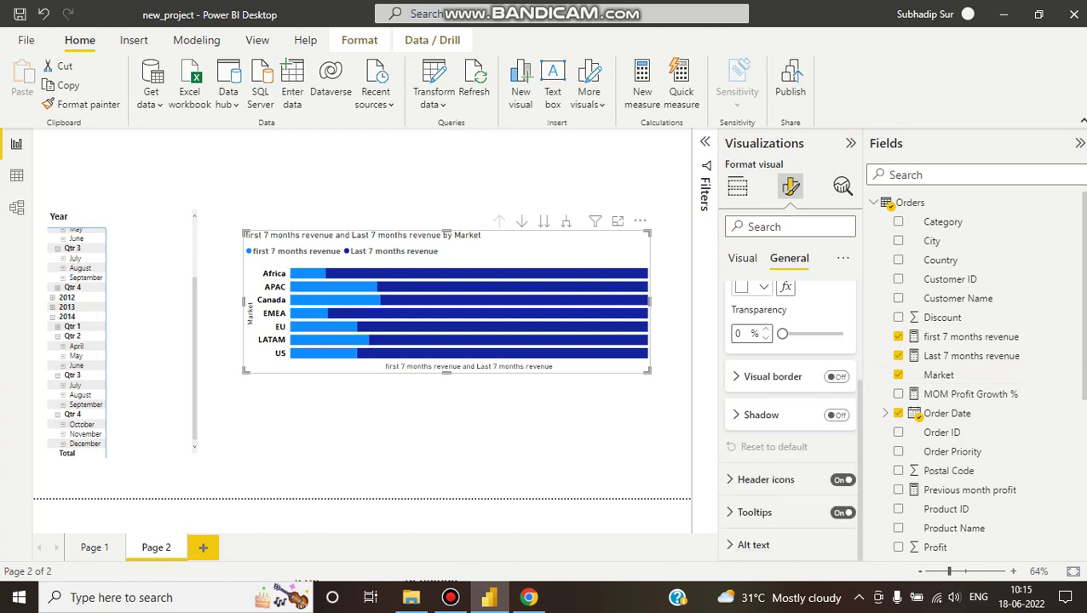
scroll(789, 417, up, 3)
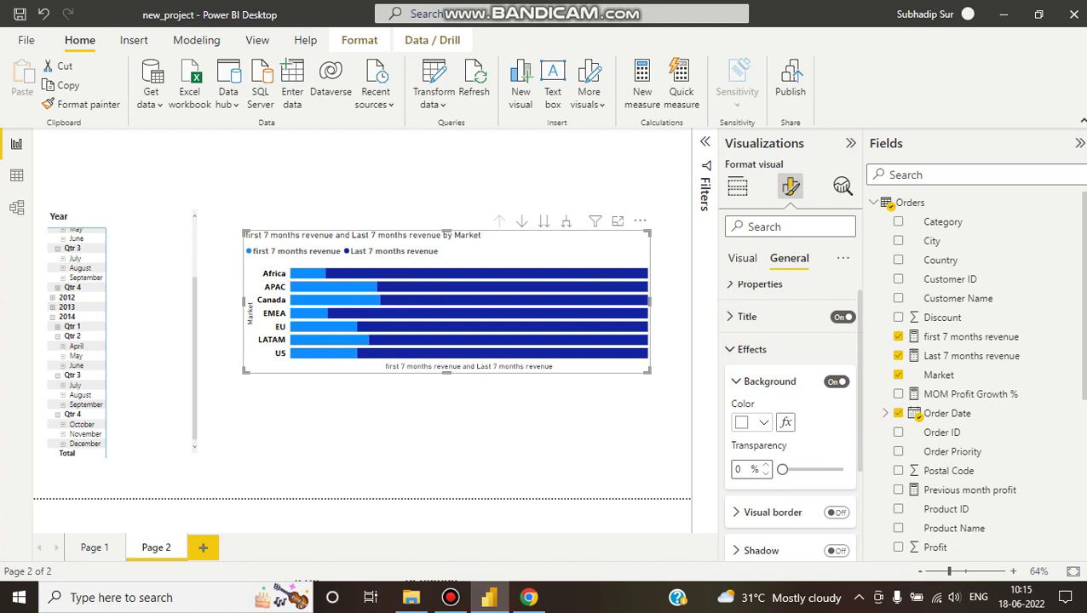
Step: Read the first and last 7 months revenue tooltips for the APAC bar and deselect the chart
mouse_move(315, 274)
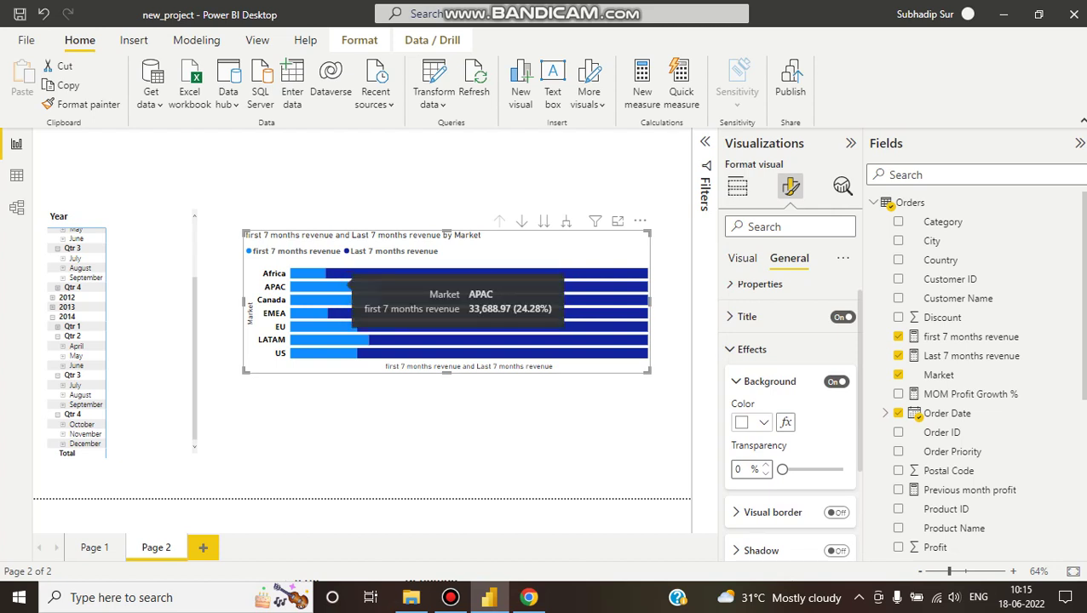
mouse_move(414, 287)
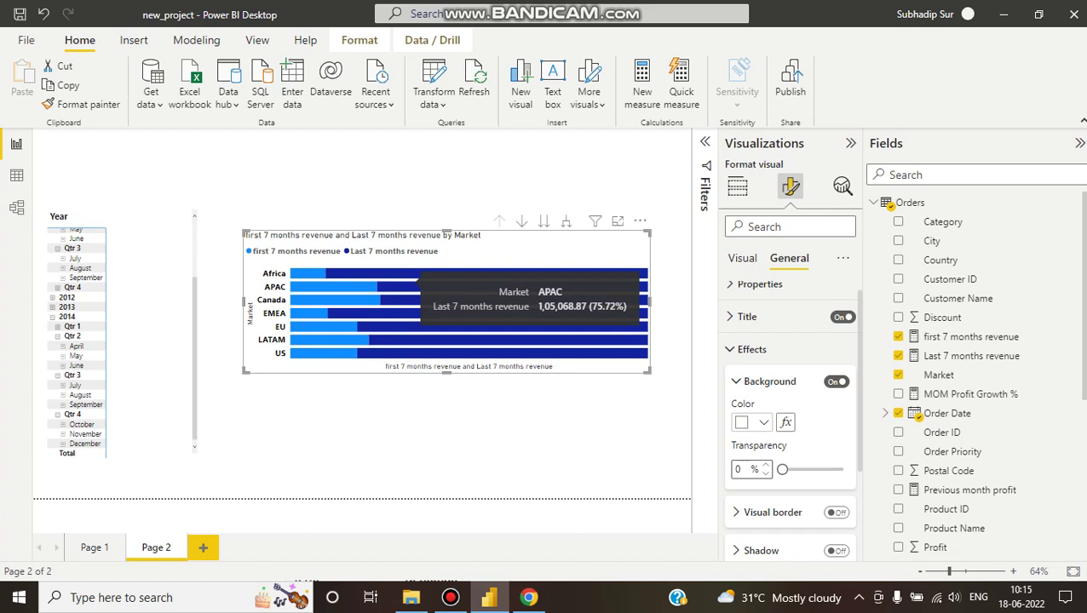
click(477, 418)
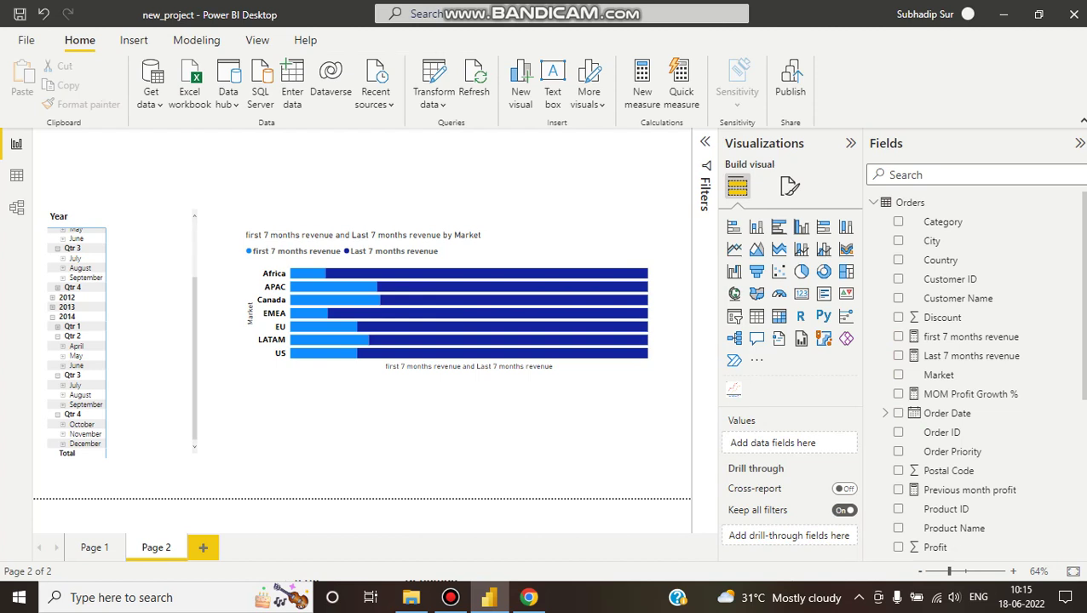
mouse_move(450, 598)
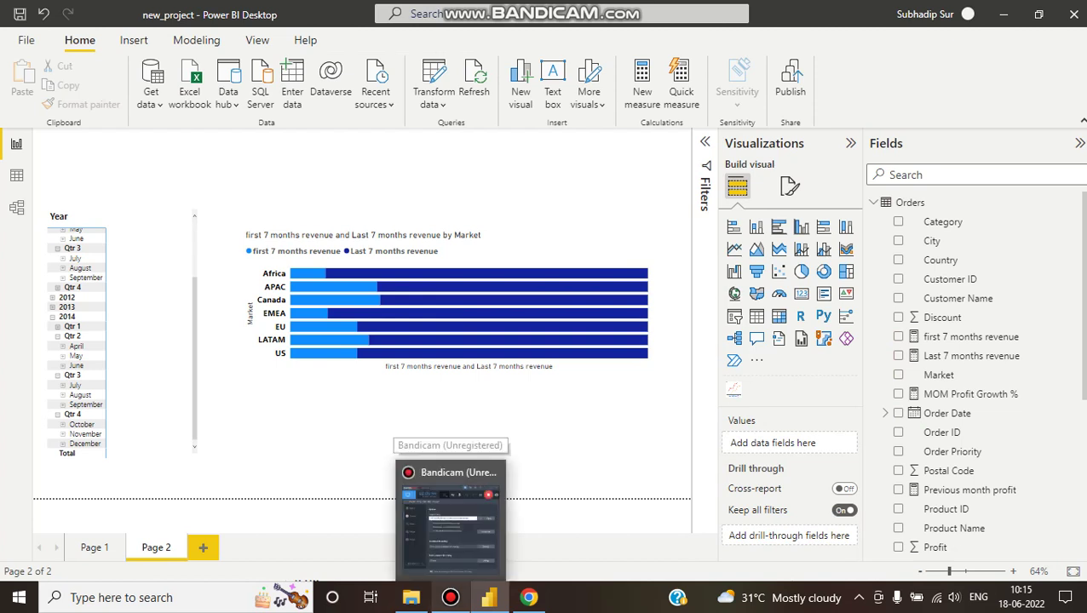
click(458, 499)
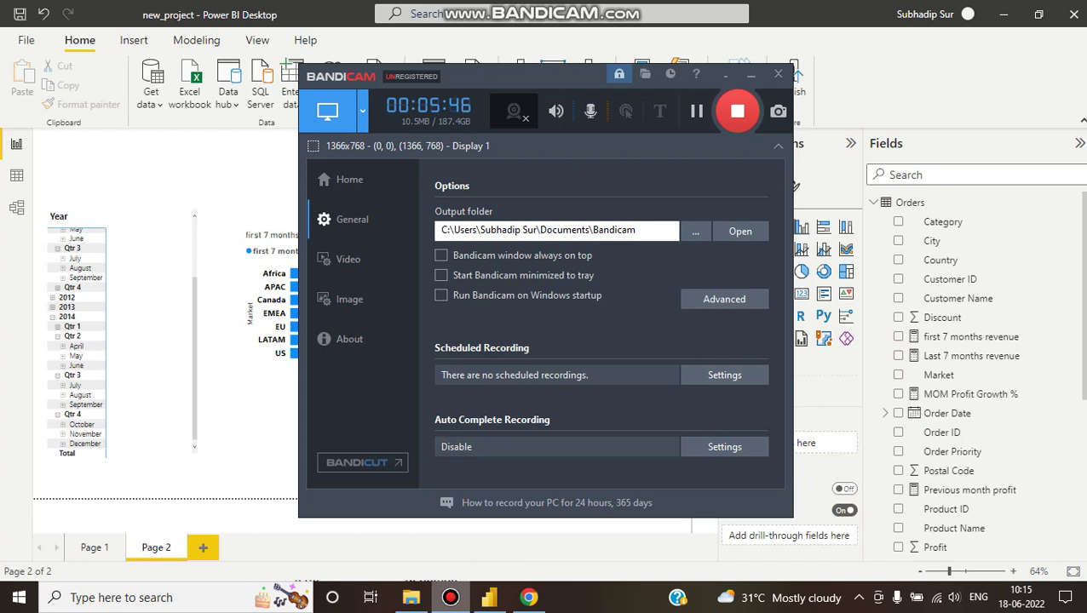